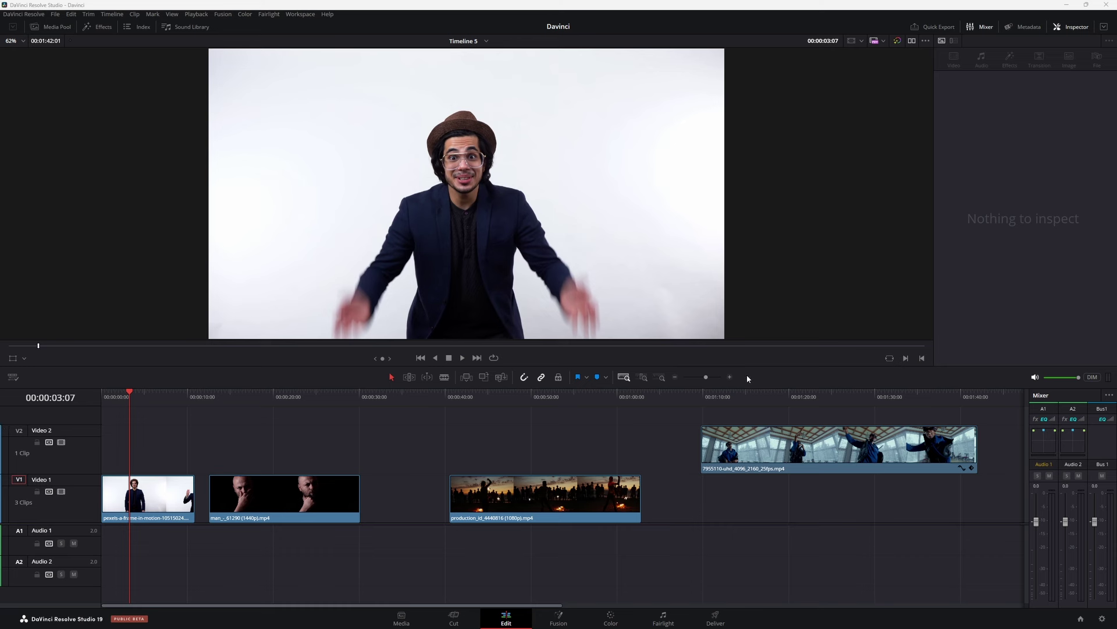
# Step: Preview the dancer clip on Video 2 and the pexels and man_-_61290 clips on Video 1
pyautogui.click(804, 397)
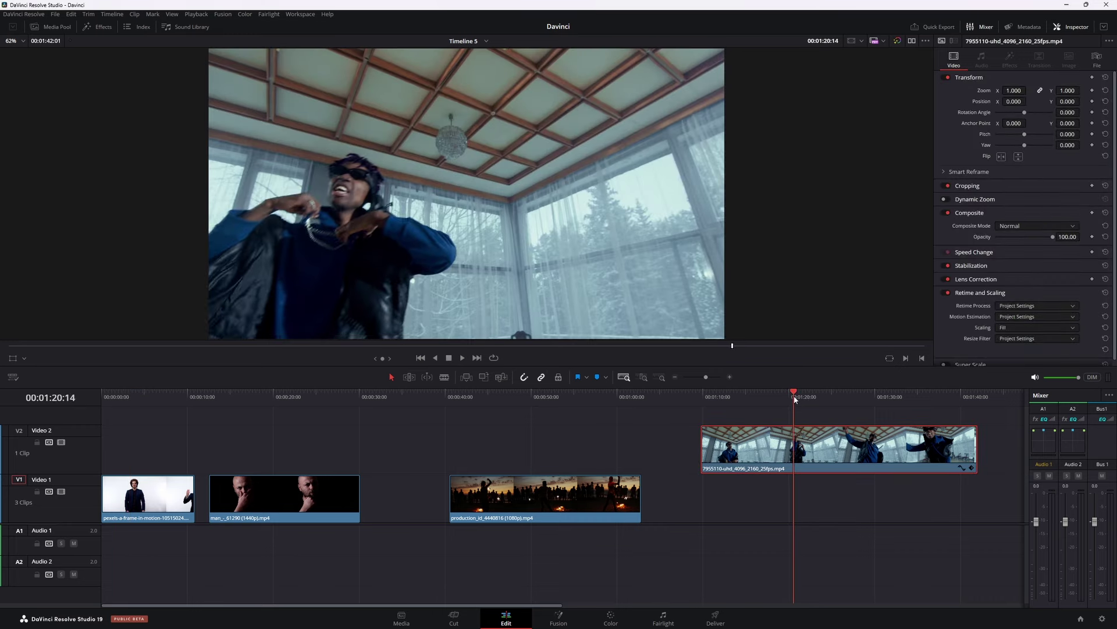
pyautogui.click(807, 399)
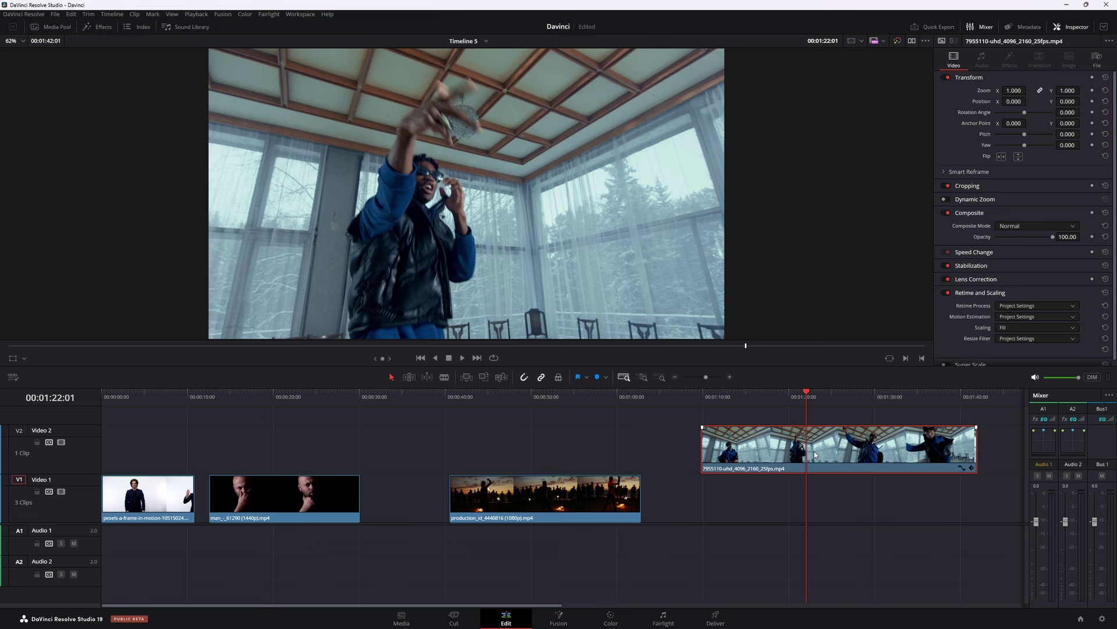
pyautogui.click(148, 394)
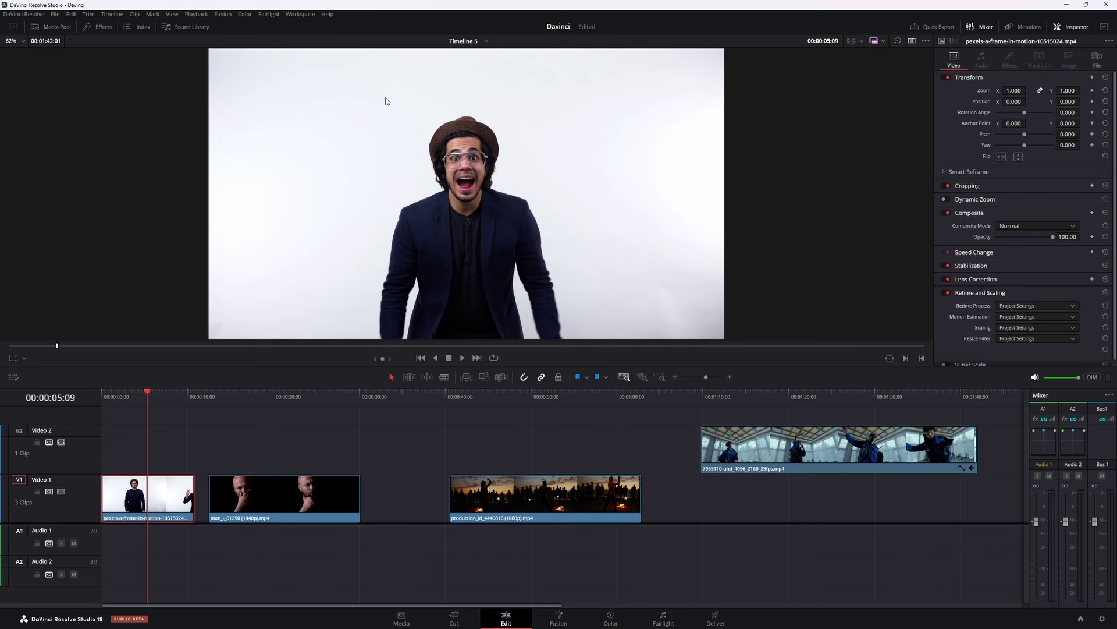
pyautogui.click(254, 396)
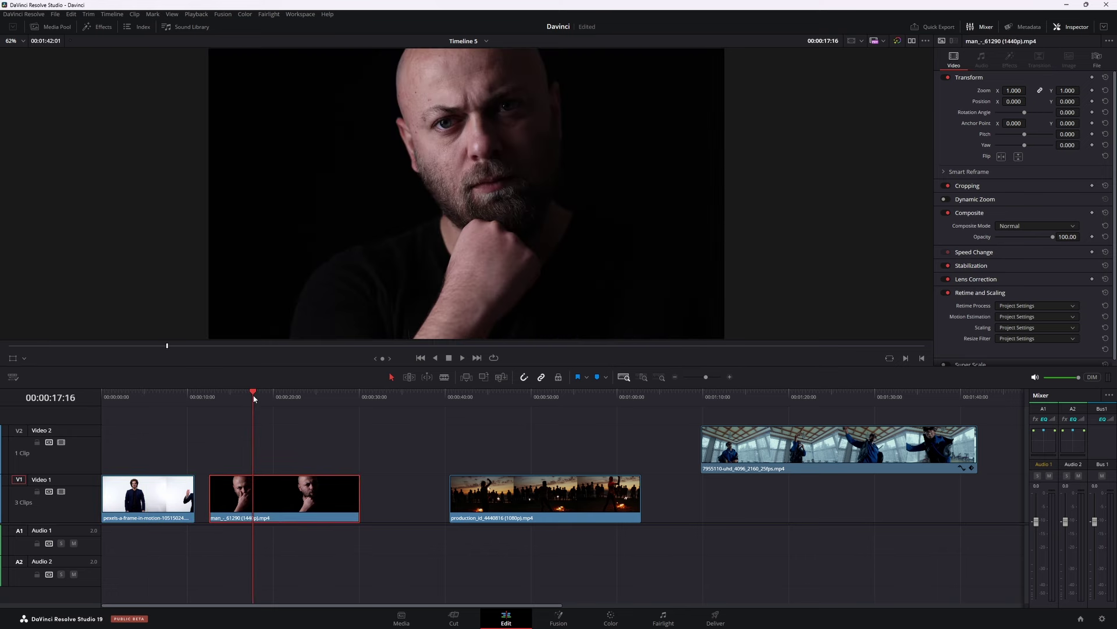
pyautogui.click(153, 397)
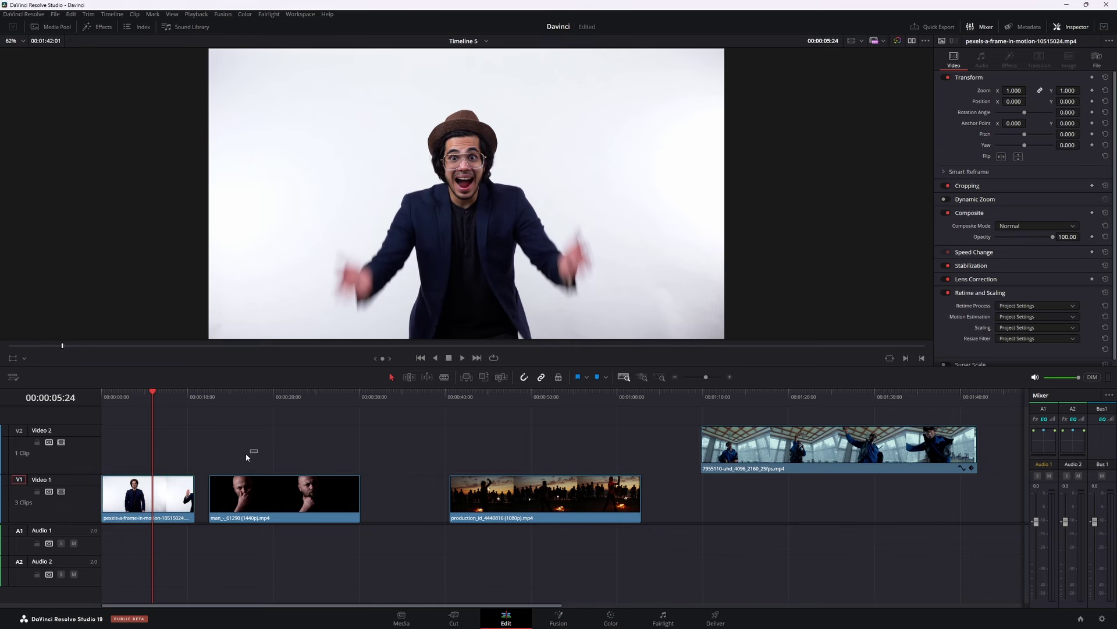
# Step: Move pexels and man_-_61290 to Video 2, slide production_id_4440816 to 00:00:00, and grade pexels
pyautogui.moveTo(212, 451); pyautogui.dragTo(140, 492)
pyautogui.moveTo(212, 423); pyautogui.dragTo(211, 372)
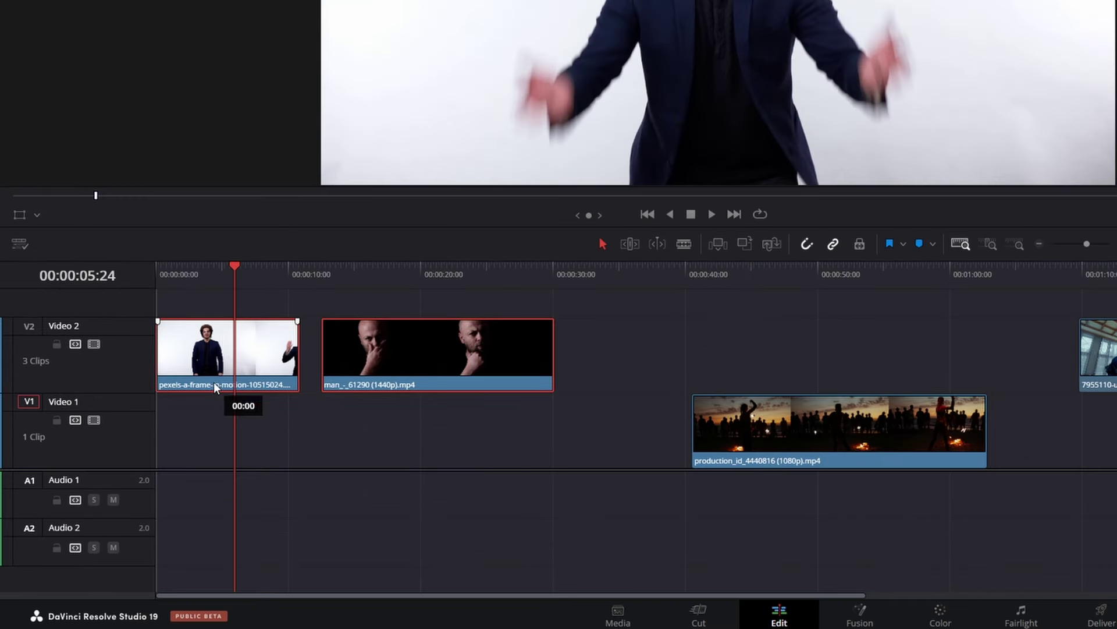
pyautogui.click(633, 359)
pyautogui.click(781, 413)
pyautogui.moveTo(770, 428); pyautogui.dragTo(246, 475)
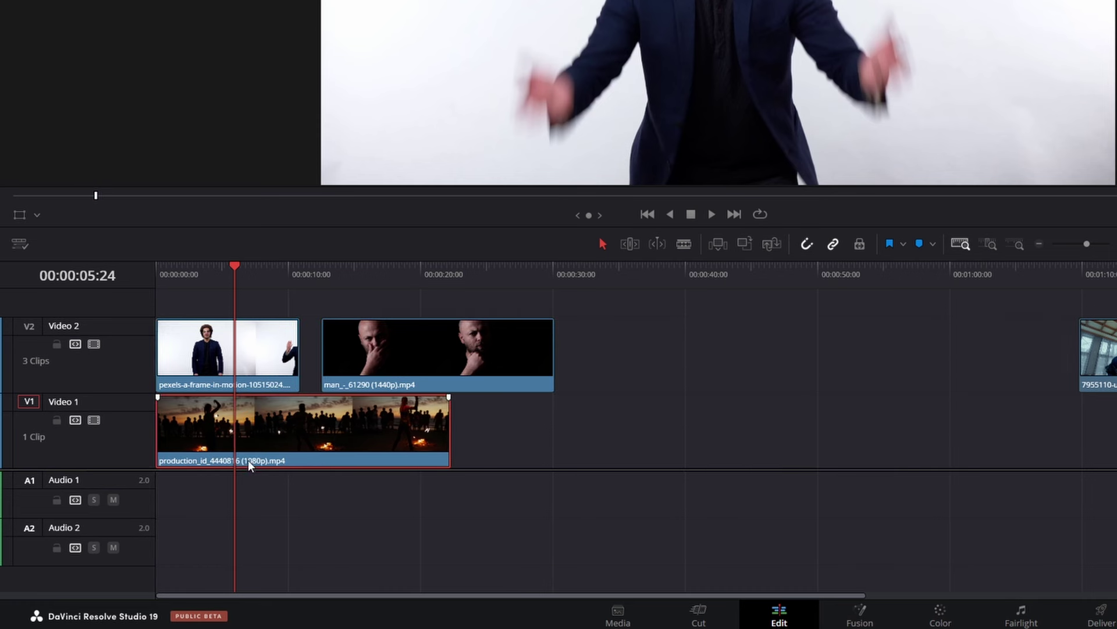
pyautogui.click(255, 353)
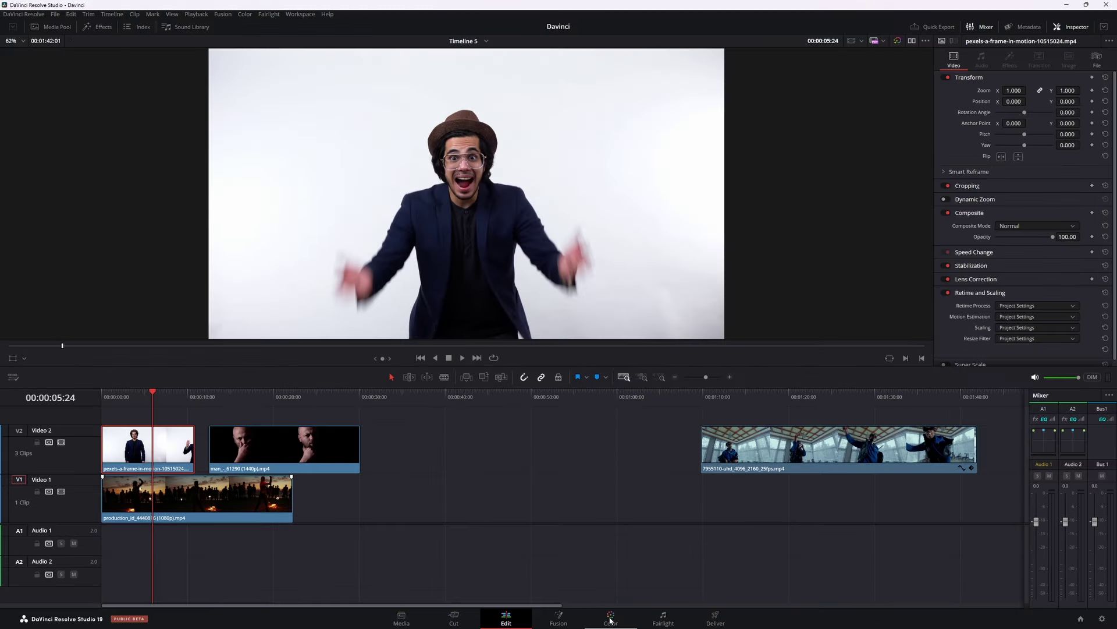
pyautogui.click(610, 618)
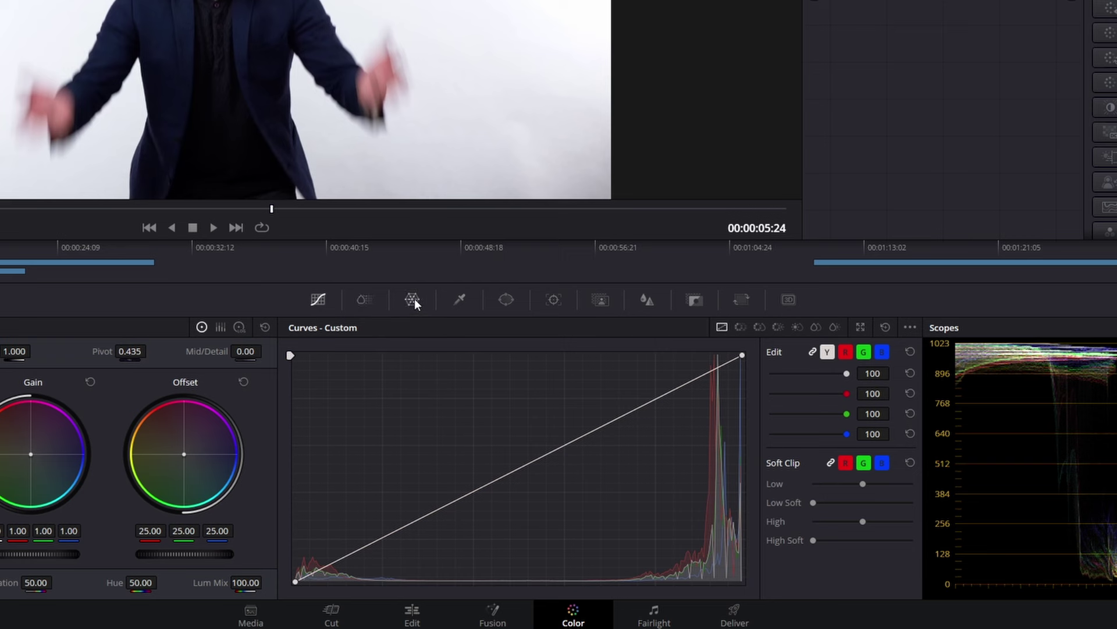
# Step: Bring up Custom Curves for the pexels clip and add an upper and a lower control point
pyautogui.click(506, 413)
pyautogui.click(467, 298)
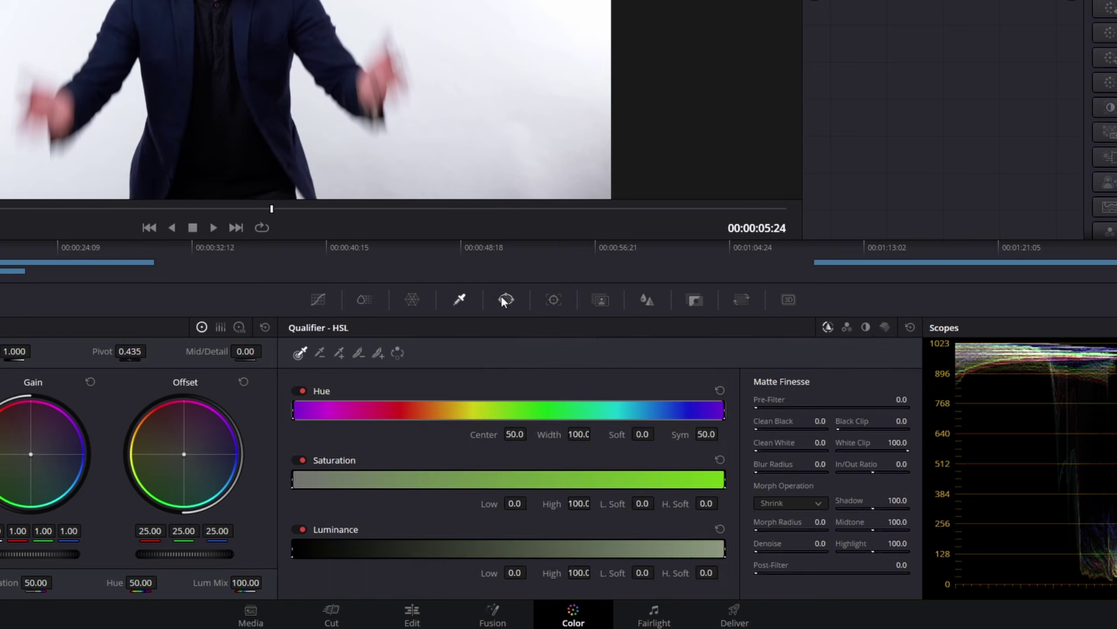
pyautogui.click(500, 299)
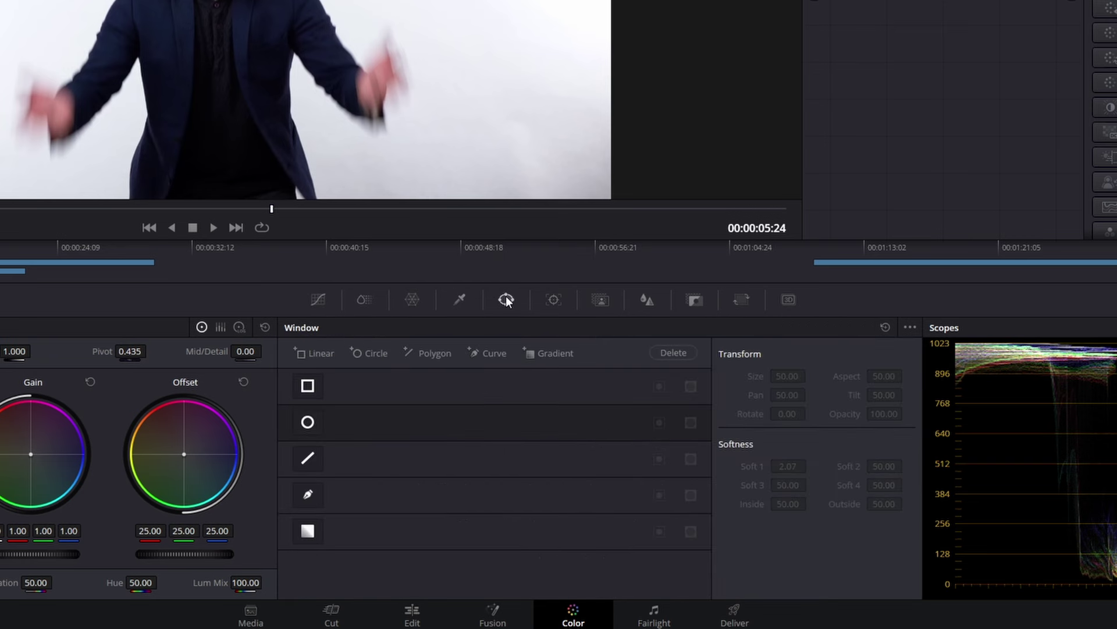
pyautogui.click(316, 300)
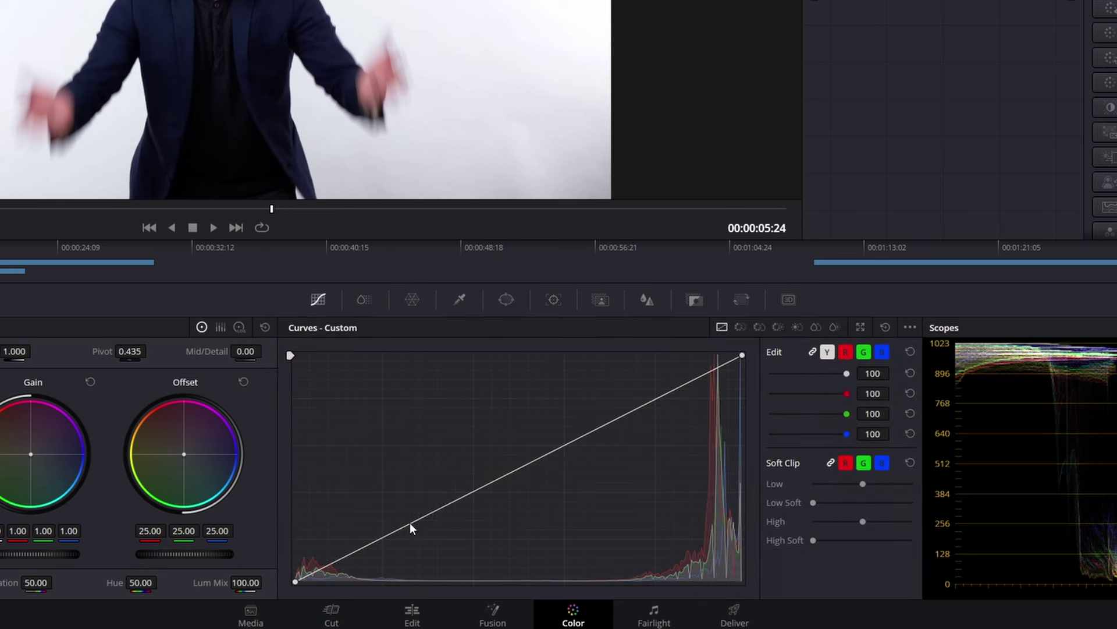
pyautogui.click(621, 417)
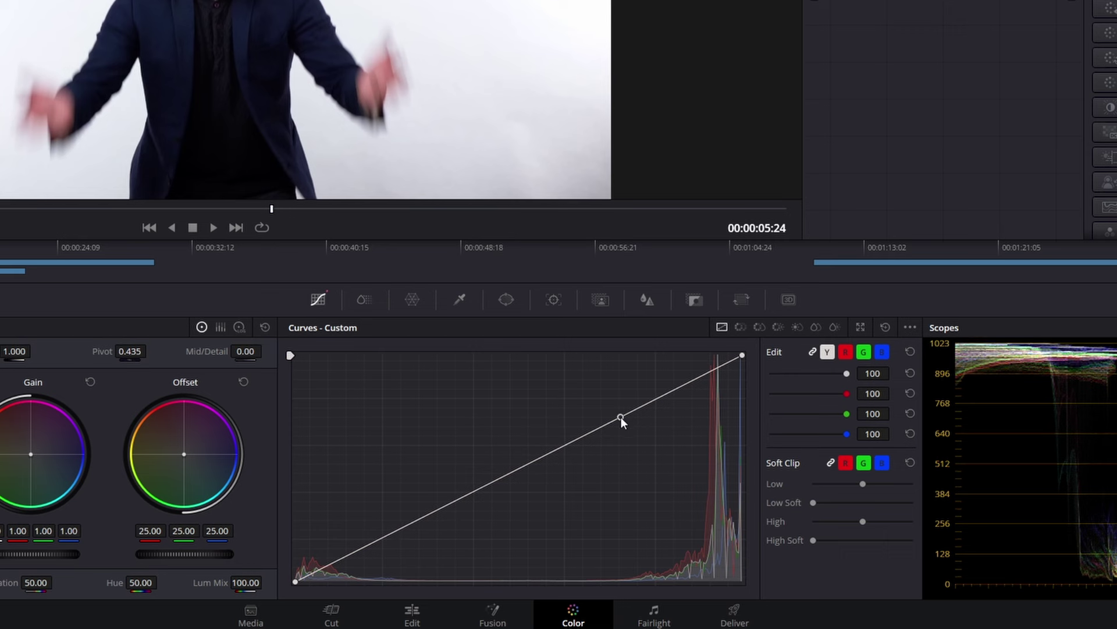
pyautogui.click(429, 512)
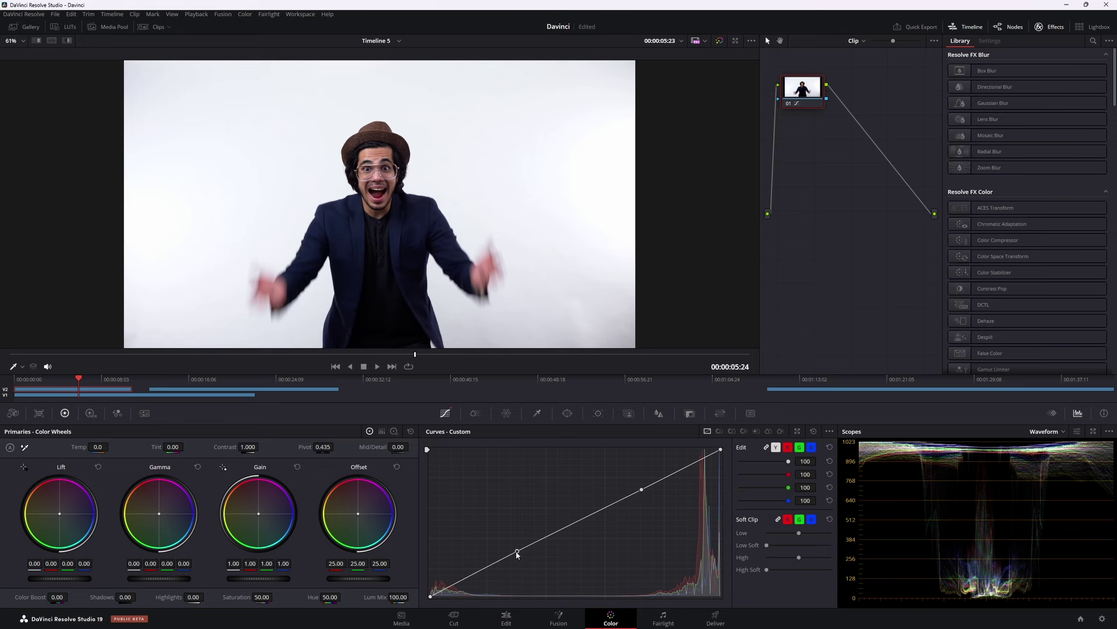
# Step: Pull the pexels curve into a steep S-curve, crushing shadows and lifting highlights, with Saturation 0
pyautogui.moveTo(517, 551)
pyautogui.mouseDown()
pyautogui.moveTo(555, 600)
pyautogui.moveTo(581, 598)
pyautogui.mouseUp()
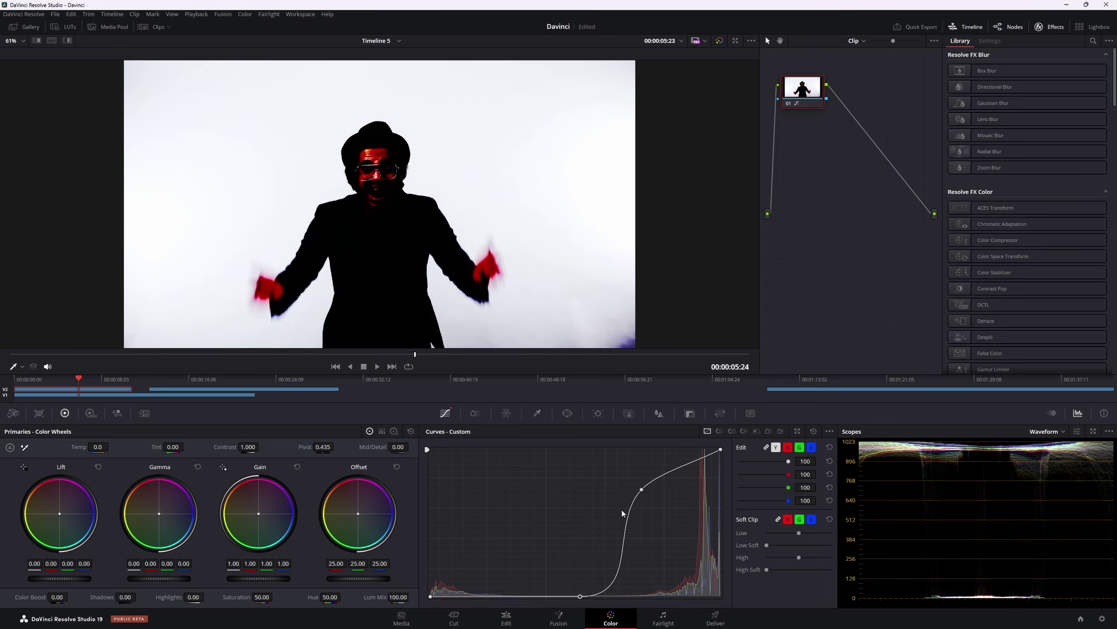
pyautogui.moveTo(640, 490); pyautogui.dragTo(644, 450)
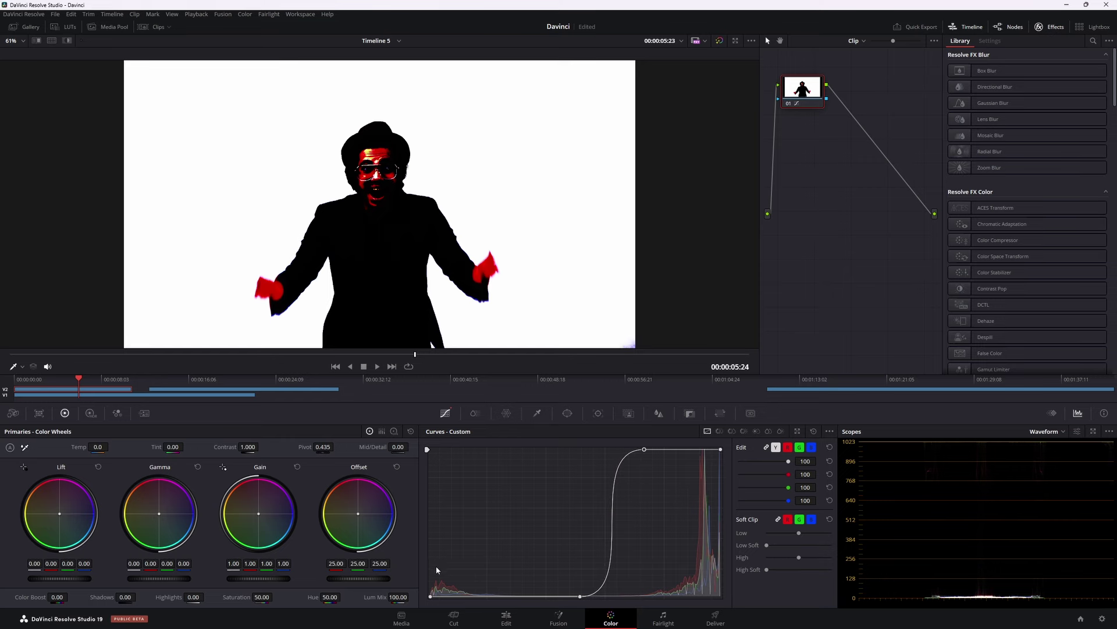
pyautogui.doubleClick(261, 596)
pyautogui.write('0')
pyautogui.press('Return')
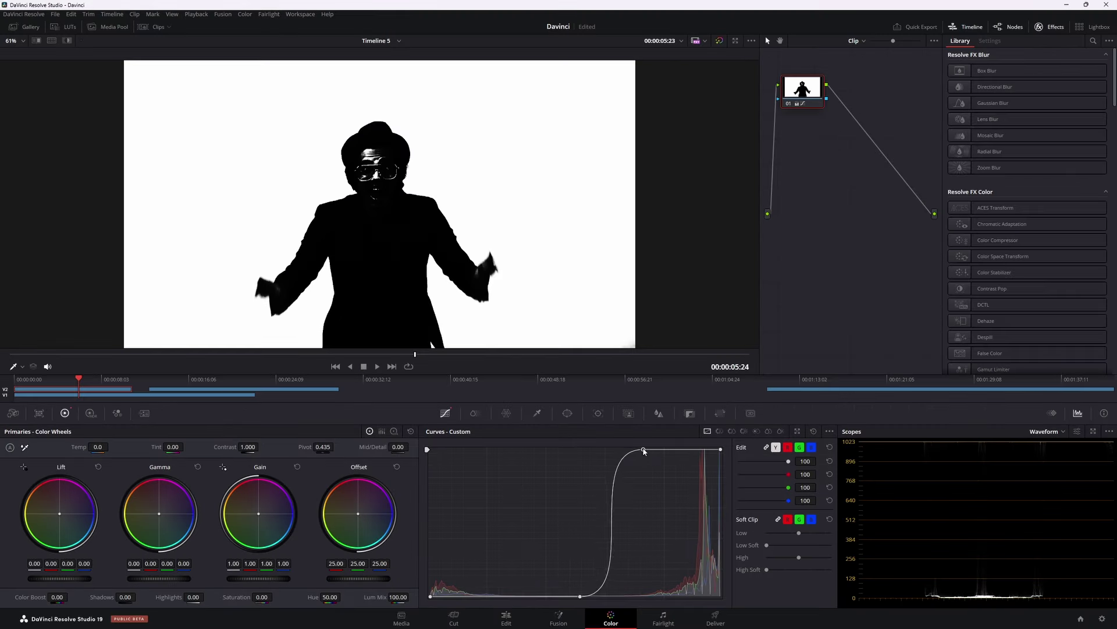
pyautogui.moveTo(982, 353)
pyautogui.mouseDown()
pyautogui.moveTo(623, 448)
pyautogui.moveTo(651, 447)
pyautogui.mouseUp()
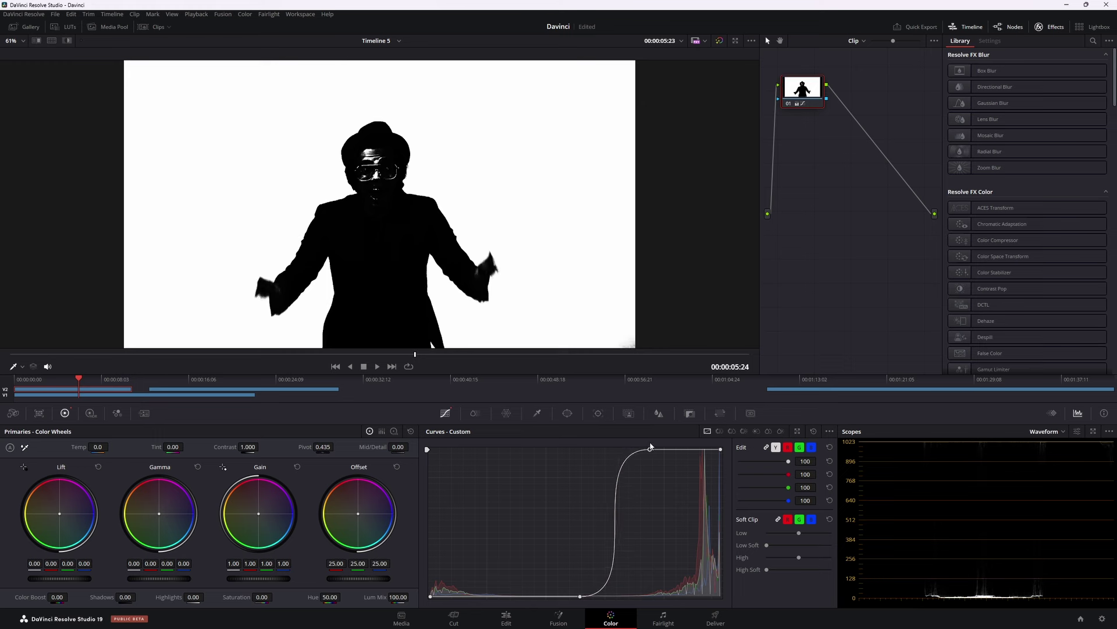
# Step: On the Edit page, set the pexels dancer clip's Composite Mode to Lighten in the Inspector
pyautogui.click(507, 616)
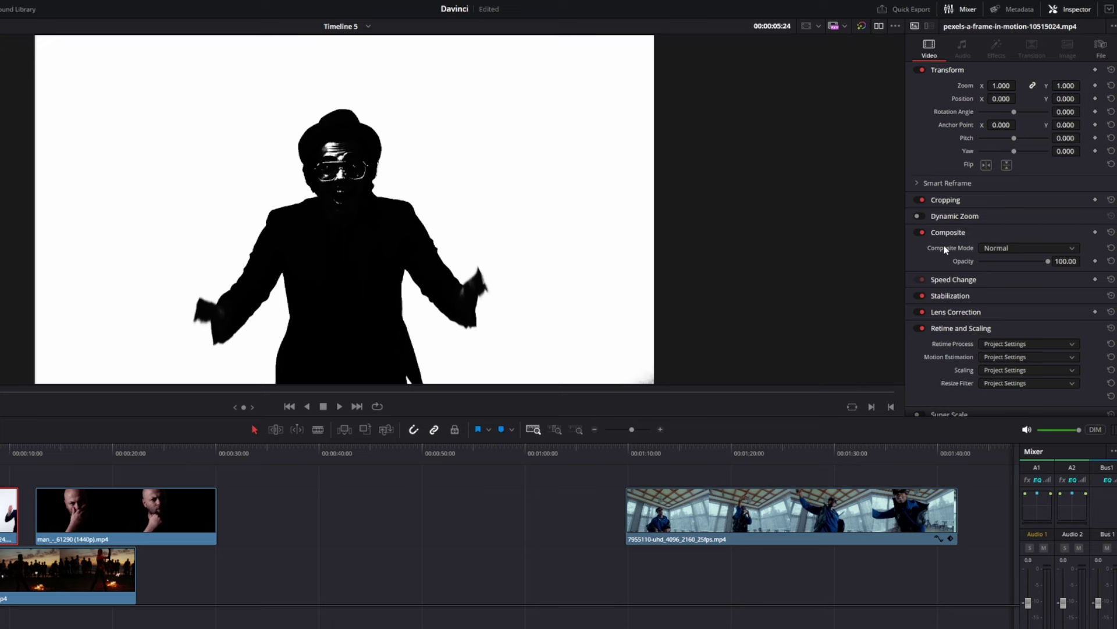
pyautogui.click(1008, 251)
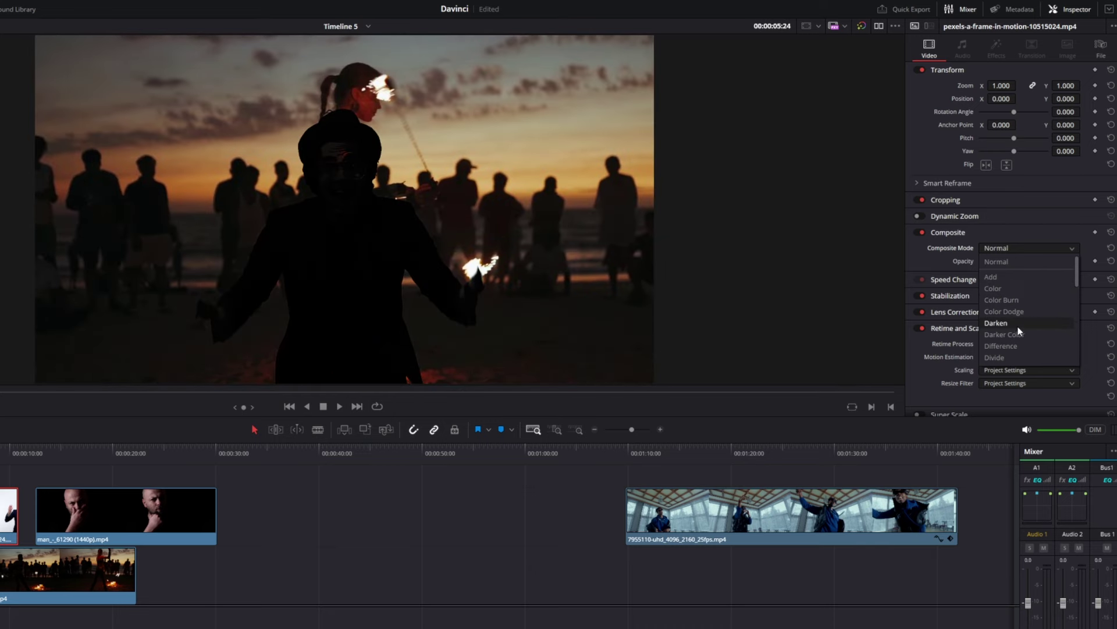
pyautogui.scroll(-1, 1015, 322)
pyautogui.scroll(-1, 1015, 323)
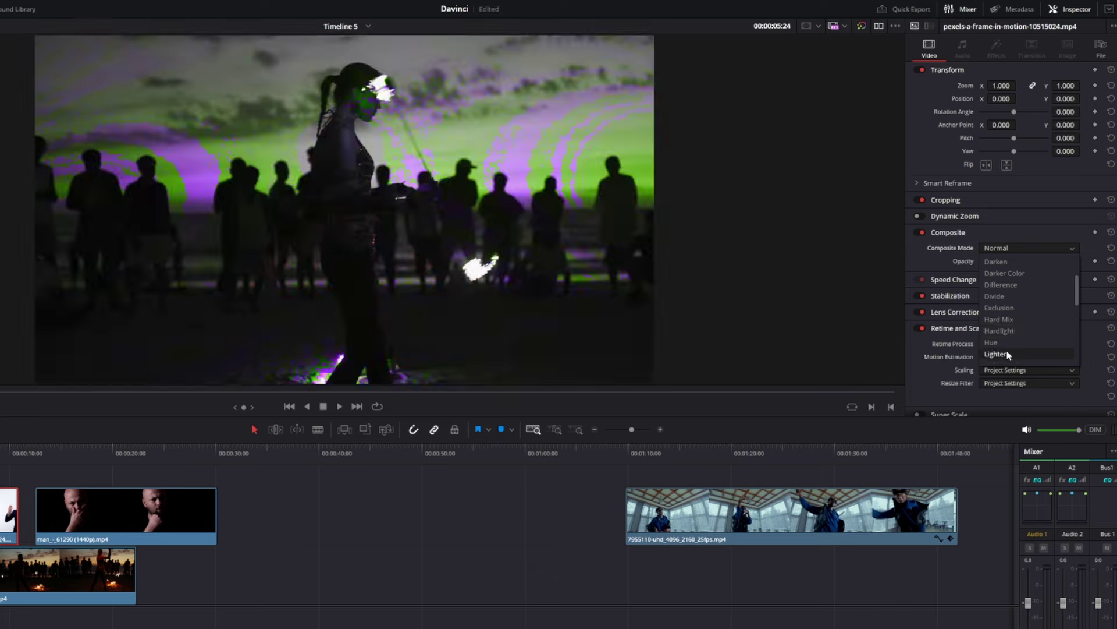
pyautogui.click(996, 354)
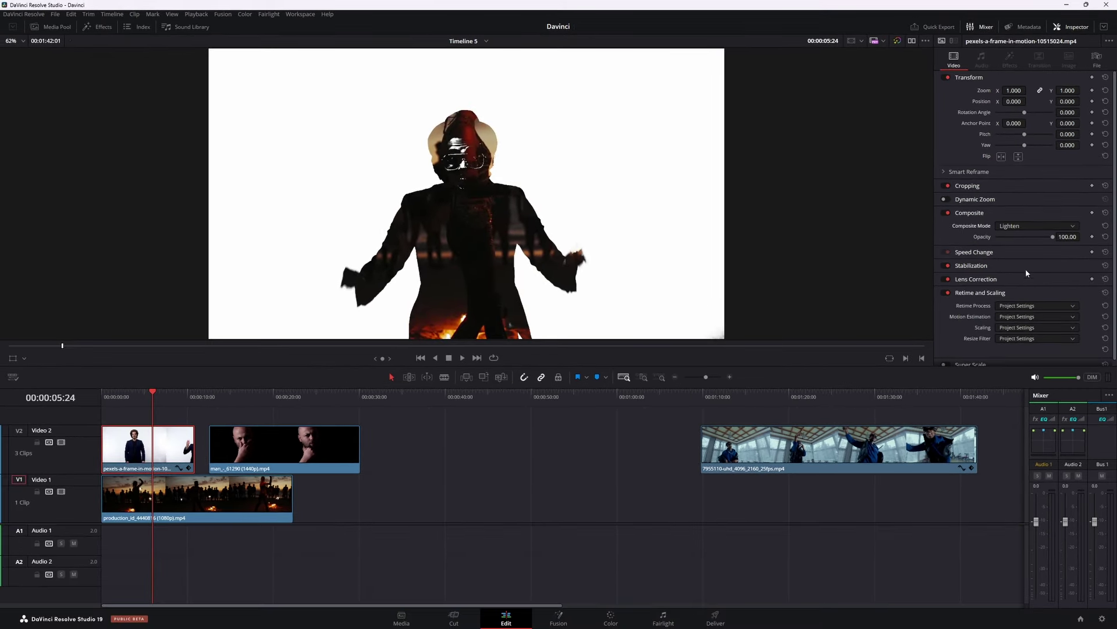
pyautogui.click(236, 396)
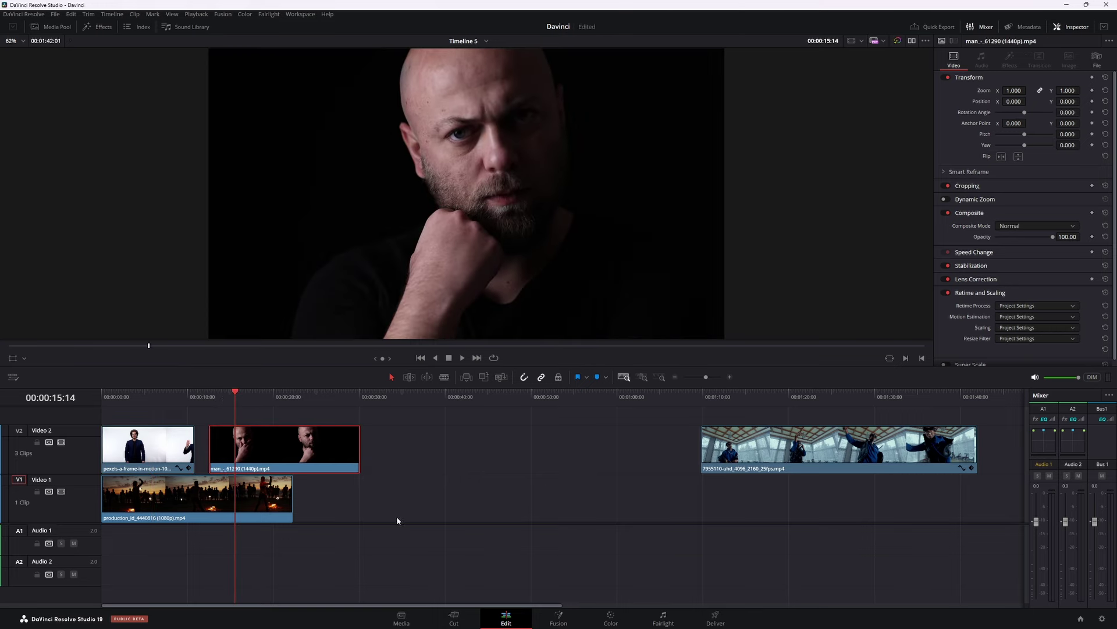
# Step: Give the man_-_61290 clip a steep Custom Curves S-curve and drop its Saturation to 0
pyautogui.click(610, 618)
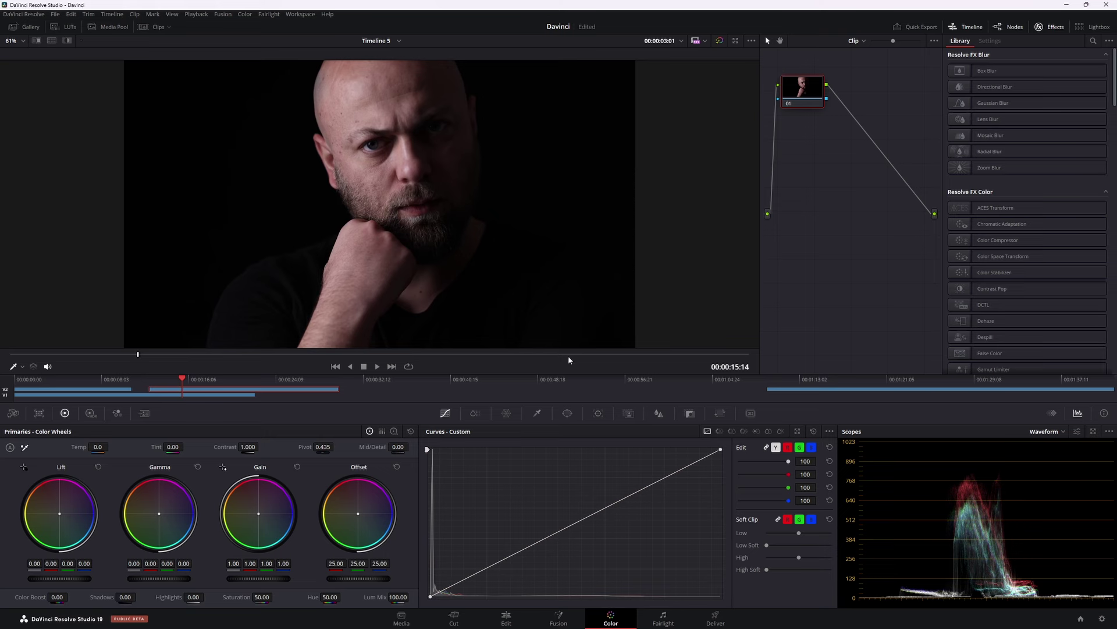
pyautogui.click(511, 555)
pyautogui.moveTo(657, 478); pyautogui.dragTo(635, 448)
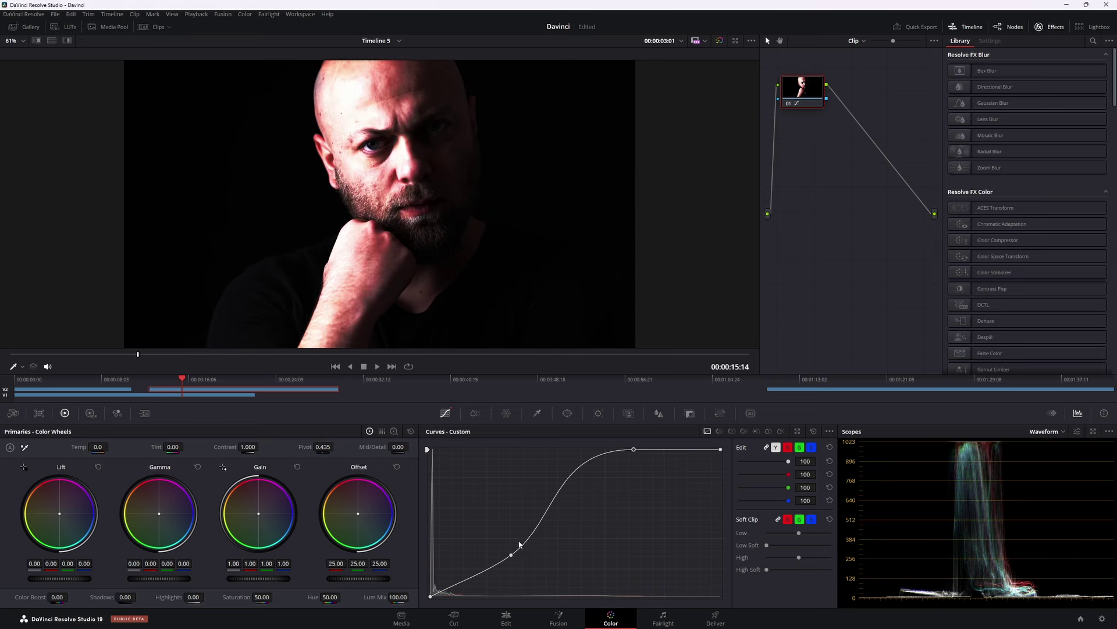
pyautogui.moveTo(511, 554); pyautogui.dragTo(567, 596)
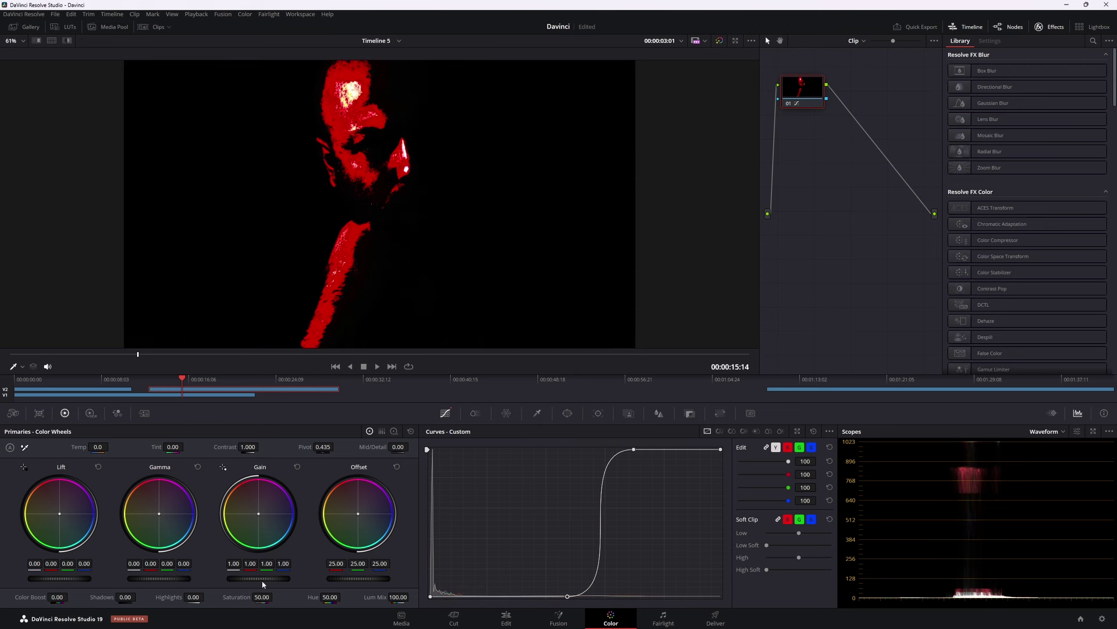
pyautogui.moveTo(267, 598); pyautogui.dragTo(221, 598)
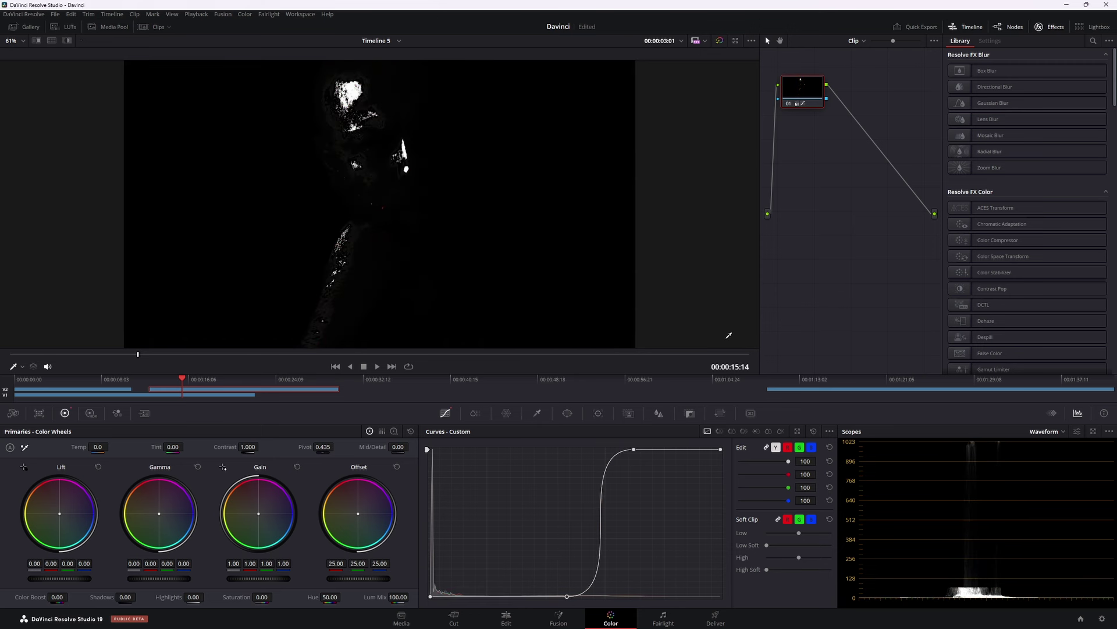
pyautogui.moveTo(634, 450); pyautogui.dragTo(646, 450)
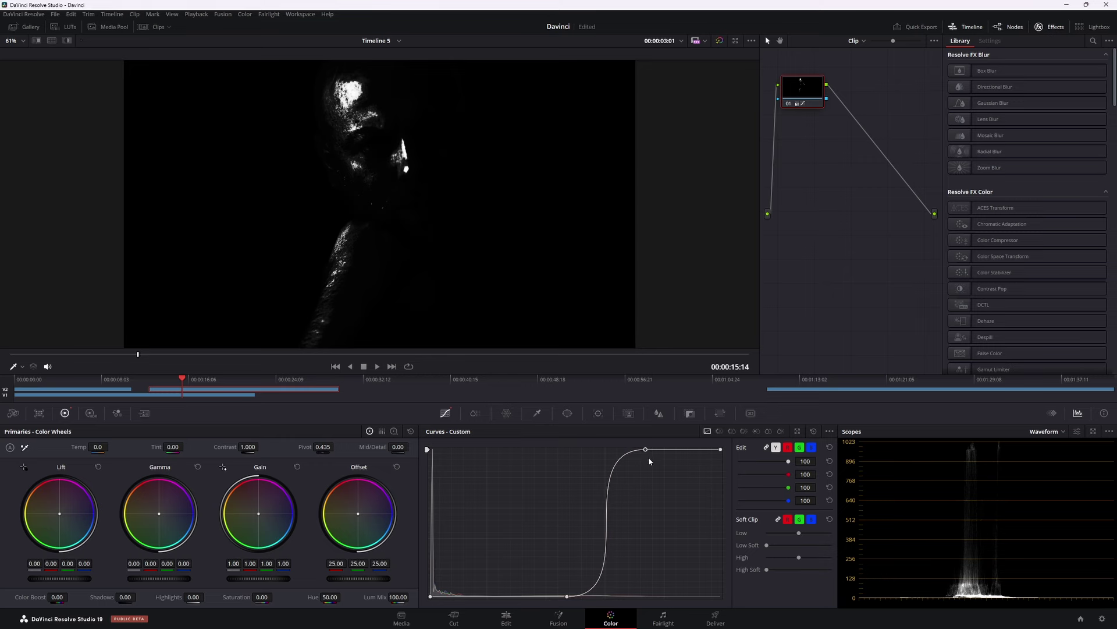
pyautogui.click(506, 618)
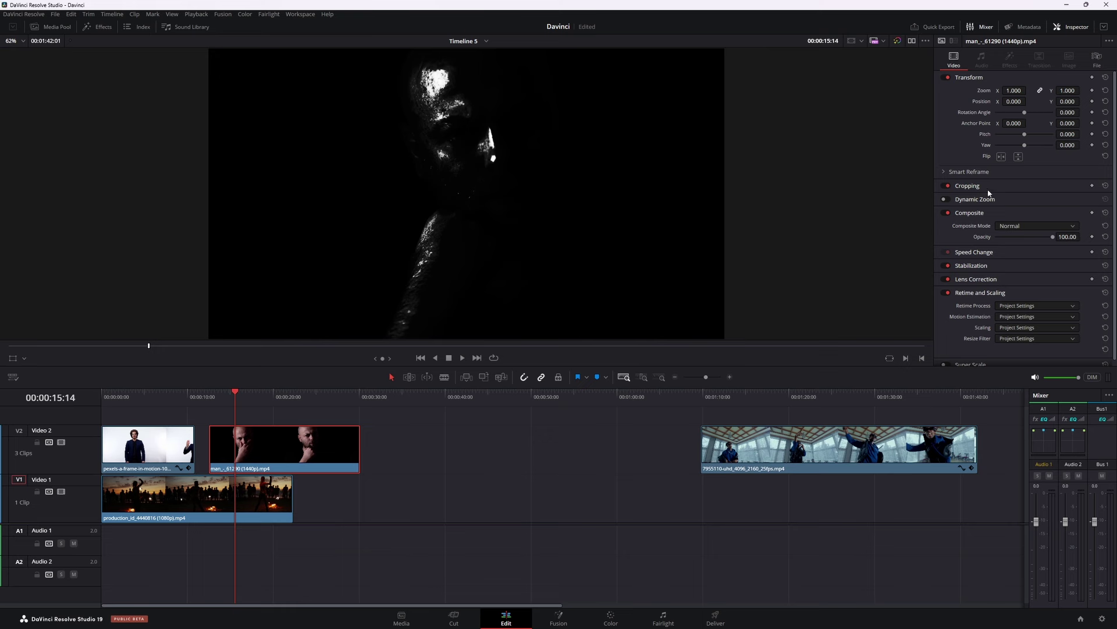
# Step: Set the man clip's Composite Mode to Linear Dodge and try a lower Opacity
pyautogui.click(1015, 227)
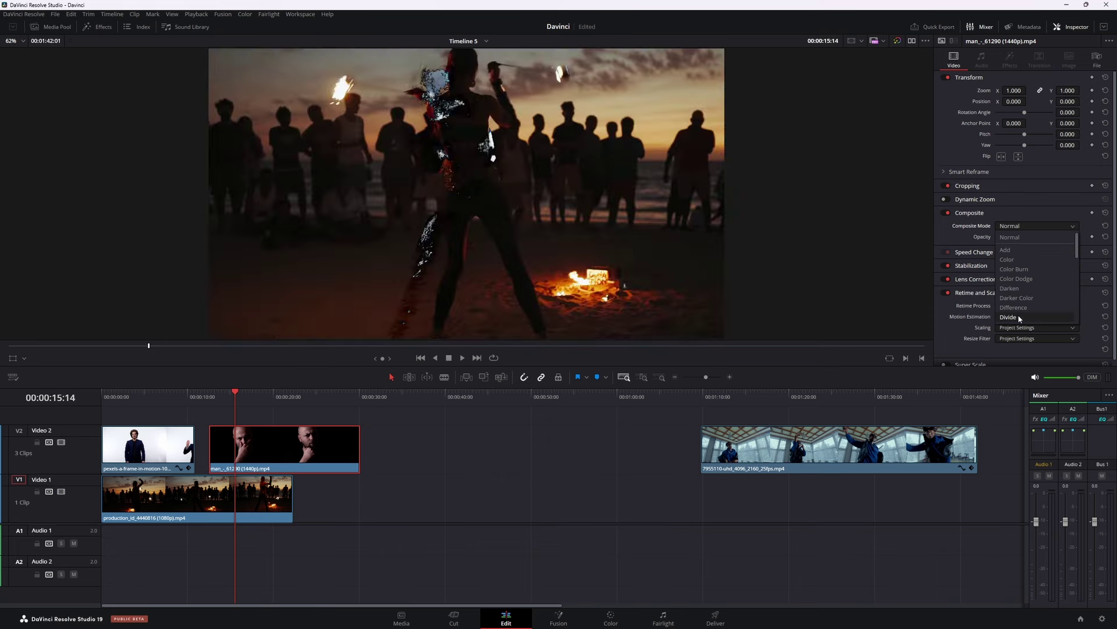
pyautogui.scroll(-3, 1019, 317)
pyautogui.click(1022, 259)
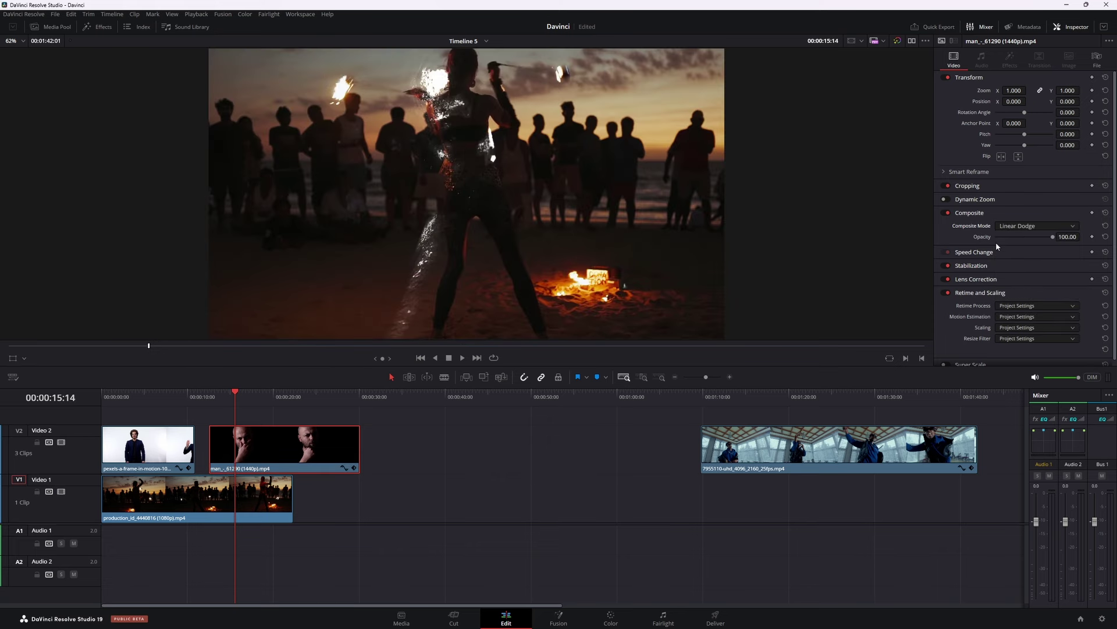
pyautogui.moveTo(1054, 236)
pyautogui.mouseDown()
pyautogui.moveTo(1031, 240)
pyautogui.moveTo(1054, 237)
pyautogui.mouseUp()
# Step: Nudge the man clip's top curve point right and the bottom point left for a brighter overlay
pyautogui.click(611, 618)
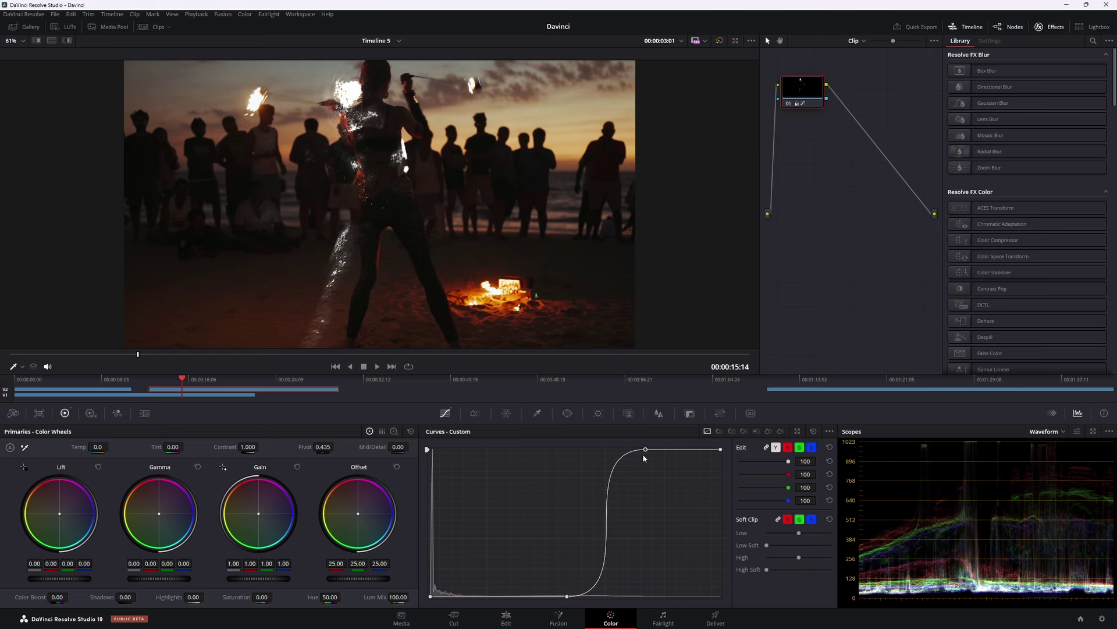
pyautogui.moveTo(645, 449); pyautogui.dragTo(663, 452)
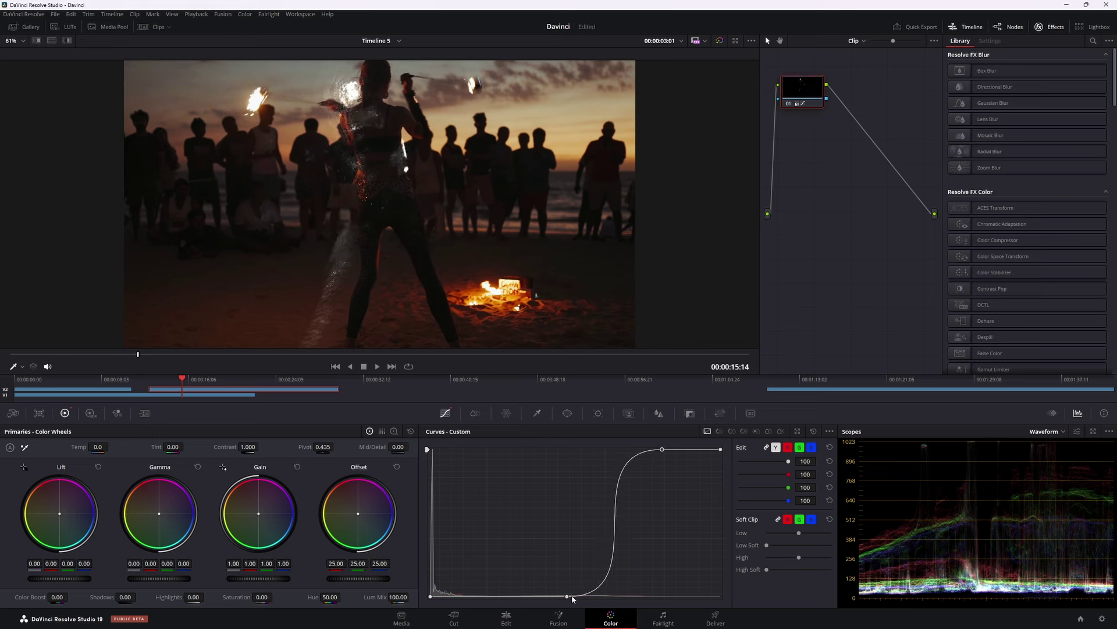
pyautogui.moveTo(568, 599); pyautogui.dragTo(564, 598)
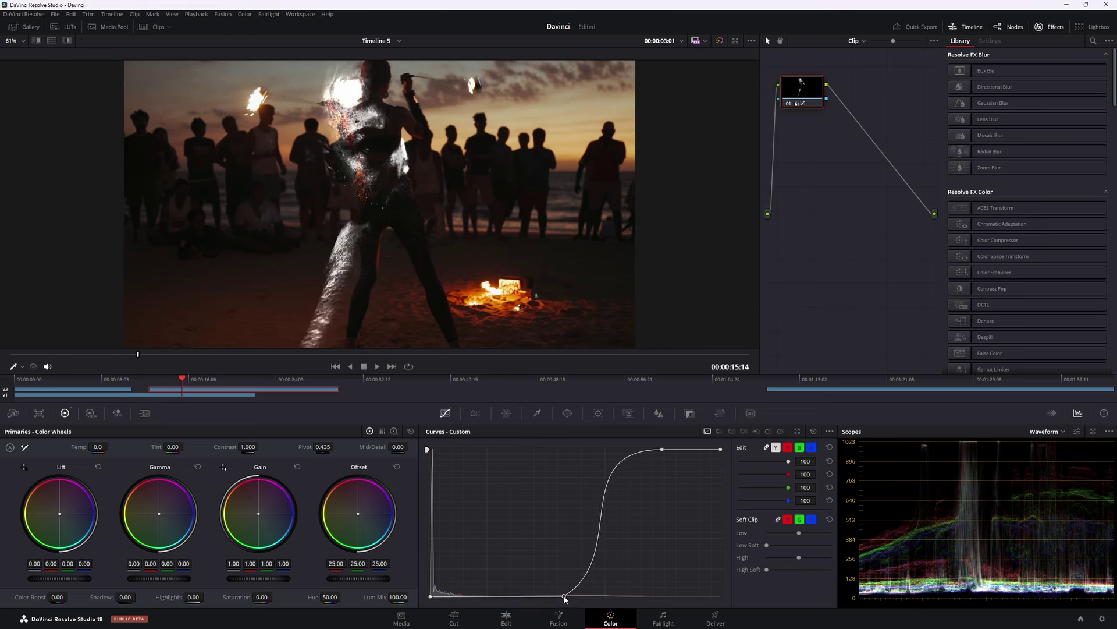
pyautogui.hotkey('shift', '4')
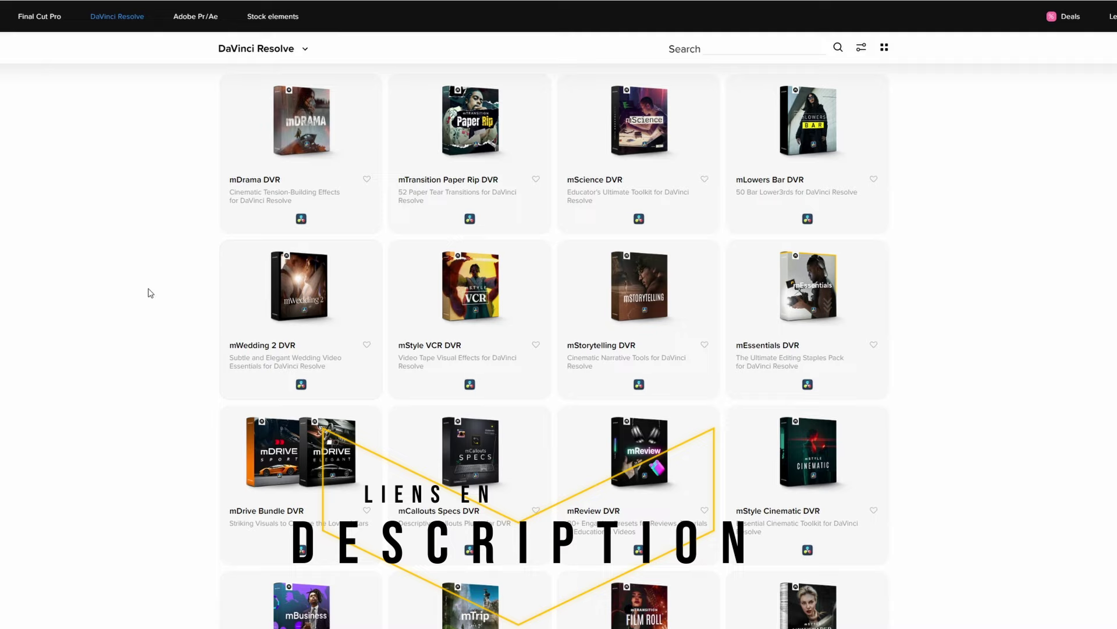
# Step: Scroll the MotionVFX Deals page and preview the mMessage 2 DVR, mLUT Cine and m16mm DVR cards
pyautogui.scroll(-5, 124, 303)
pyautogui.scroll(-5, 137, 309)
pyautogui.scroll(-5, 177, 341)
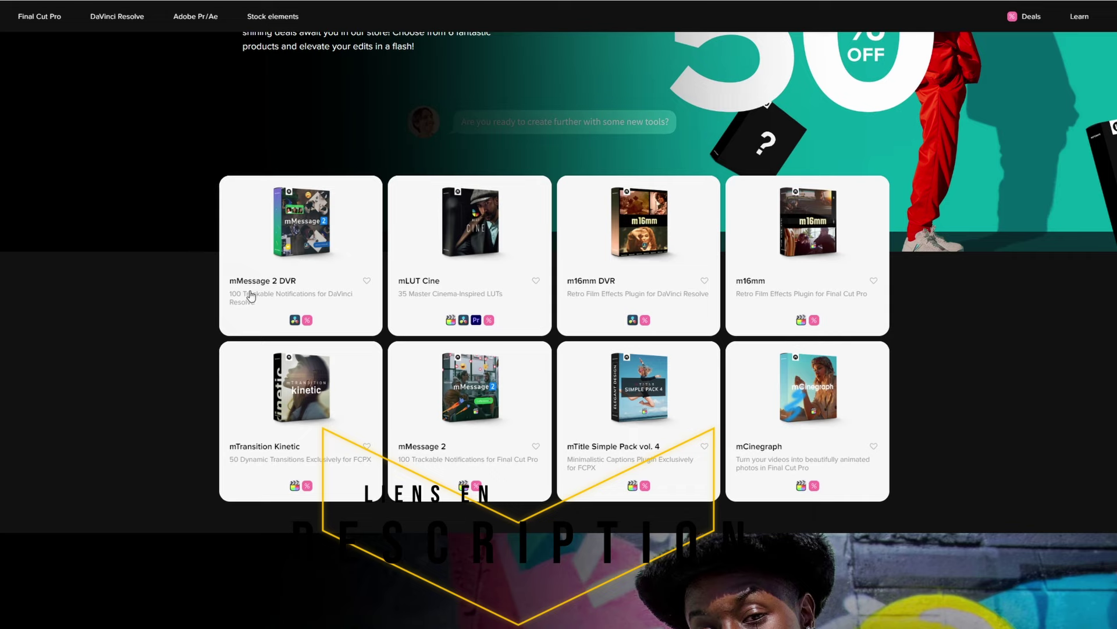
pyautogui.moveTo(300, 247)
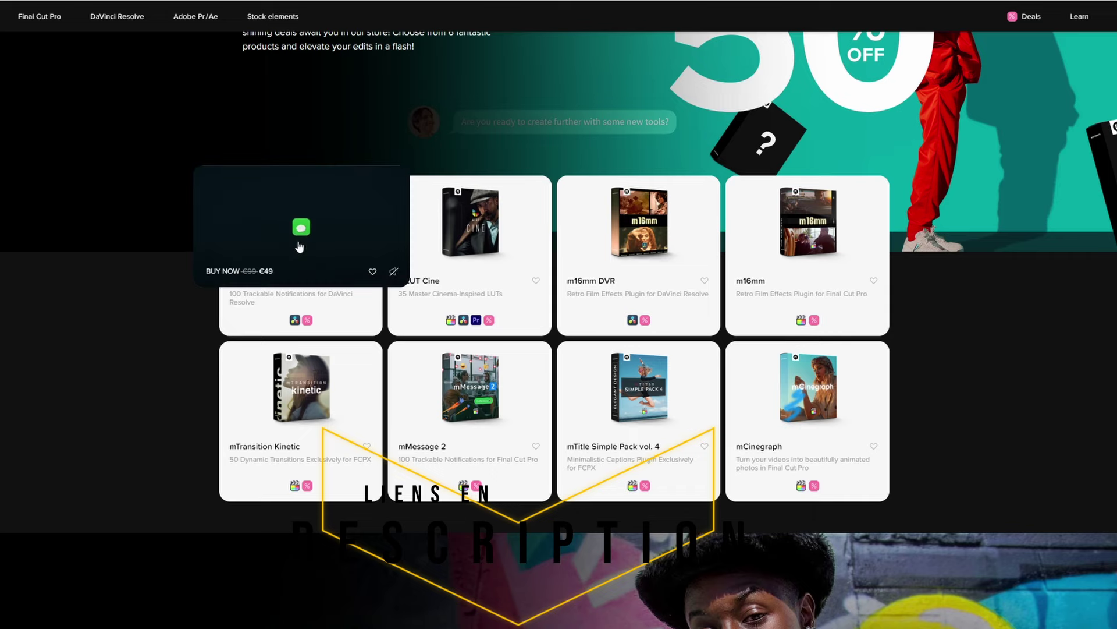
pyautogui.moveTo(494, 240)
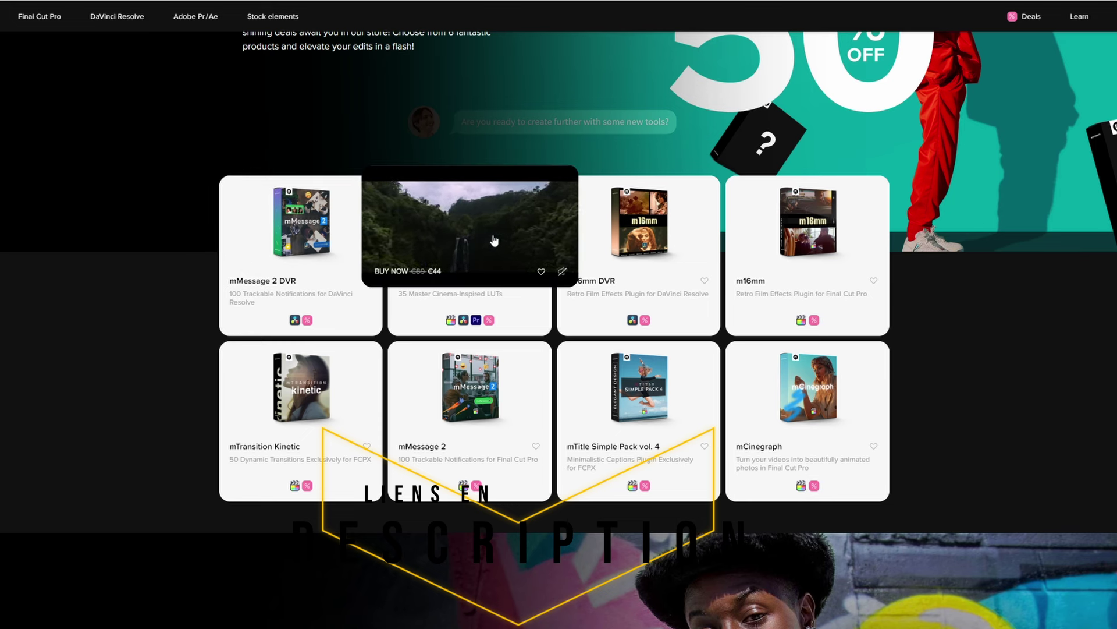
pyautogui.moveTo(628, 246)
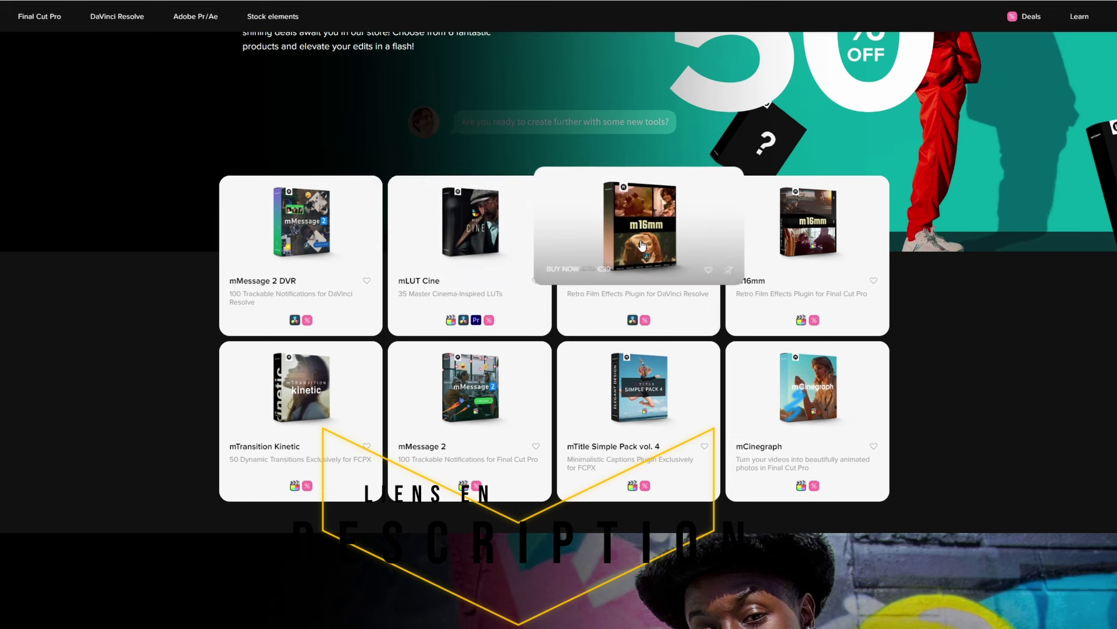